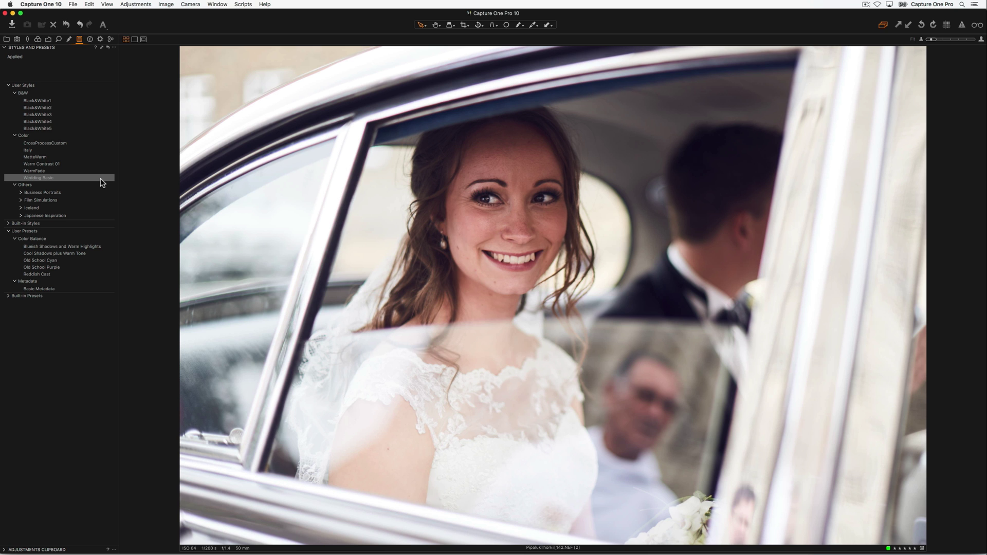
Step: Apply Wedding Basic to the car-window bride photo, then stack the Basic Metadata preset on top
click(102, 182)
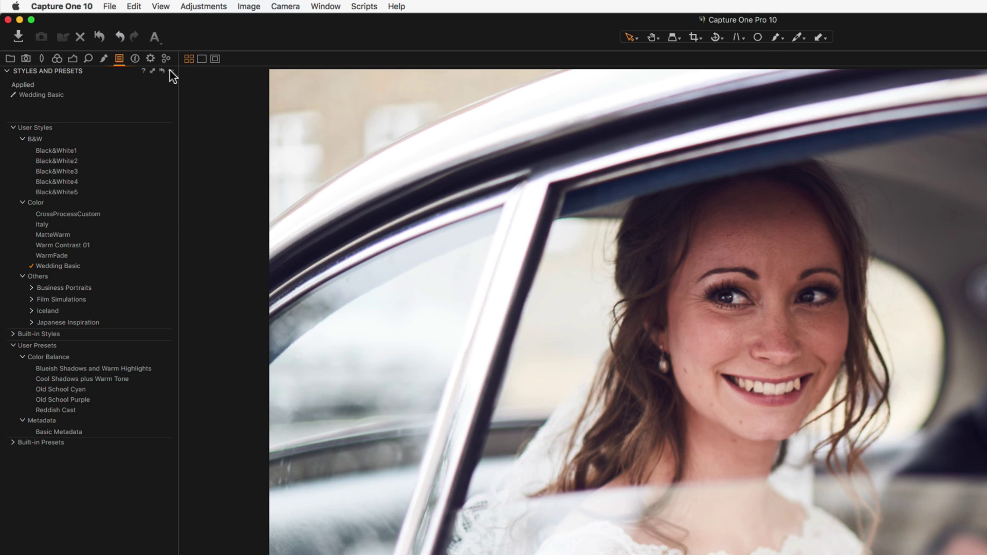
click(170, 70)
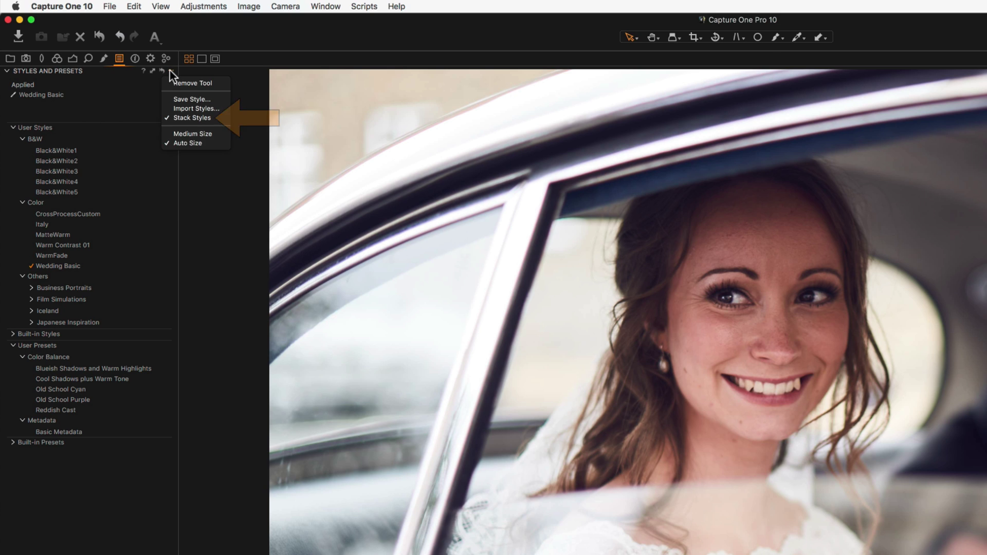
click(227, 190)
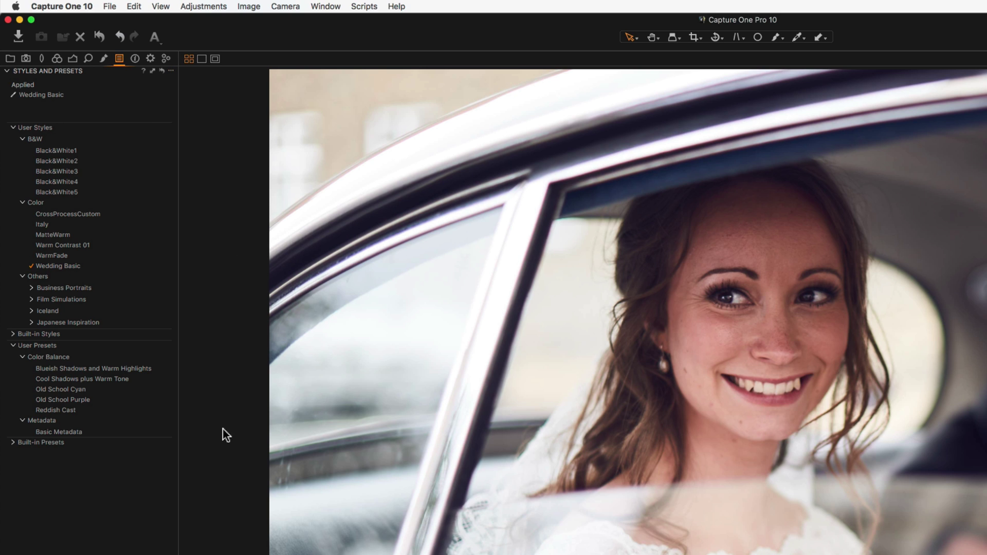
click(143, 433)
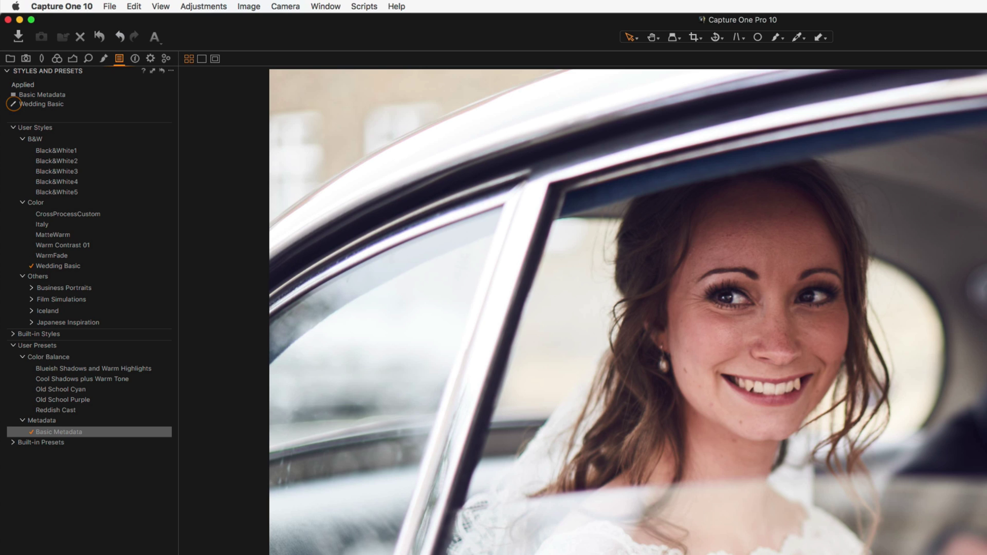
Step: Clear the Basic Metadata preset from the car photo's applied adjustments
right_click(72, 94)
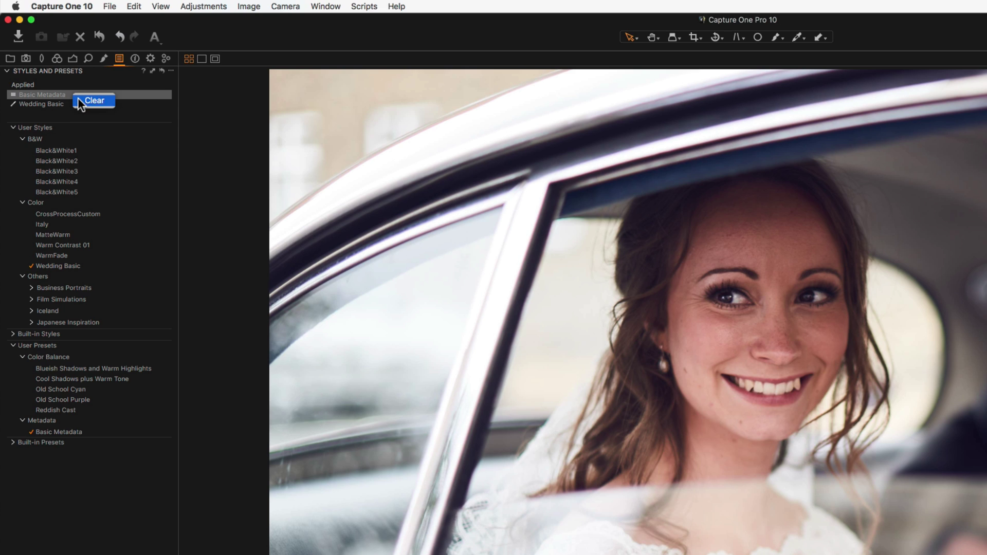
click(79, 100)
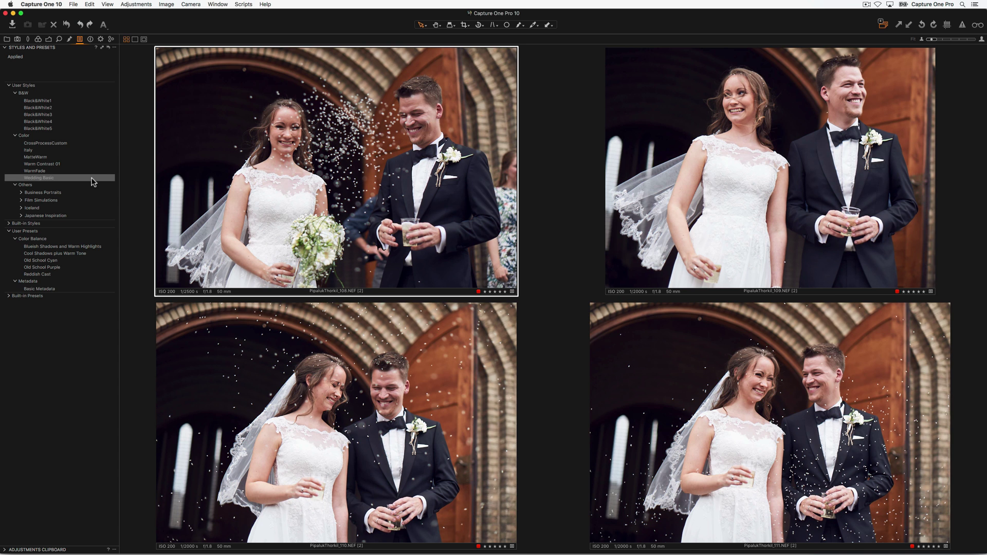
Step: Apply the Wedding Basic user style to the four confetti church-door photos
click(93, 182)
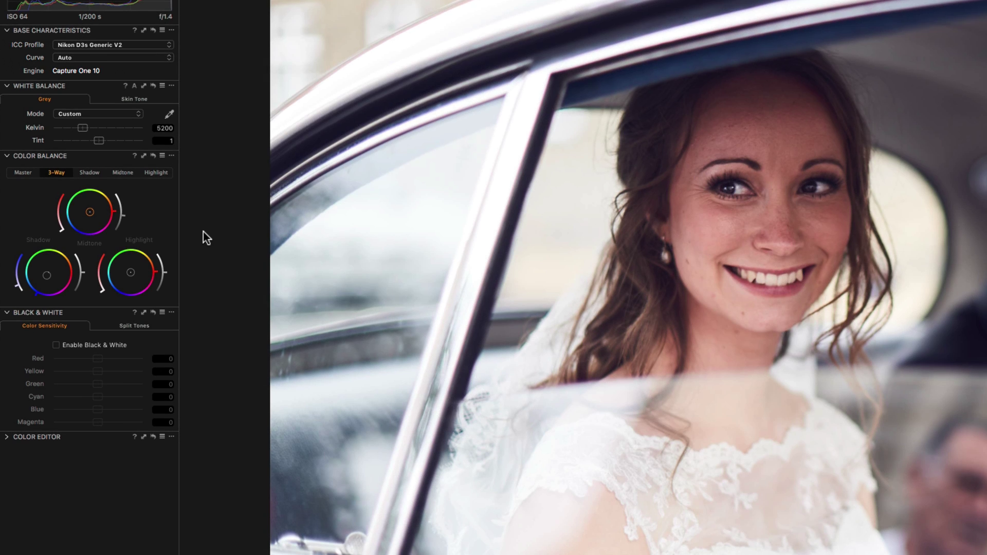
Step: Shift the midtones toward yellow and save the colour balance as preset 'Cool Shadows Warm Midtones'
drag(91, 213, 91, 210)
click(163, 155)
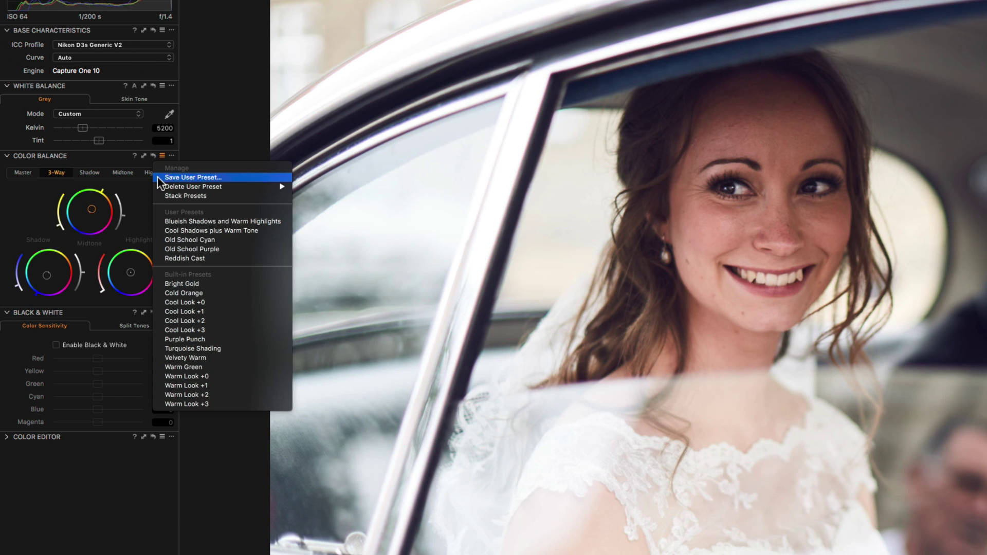
click(157, 177)
key(Return)
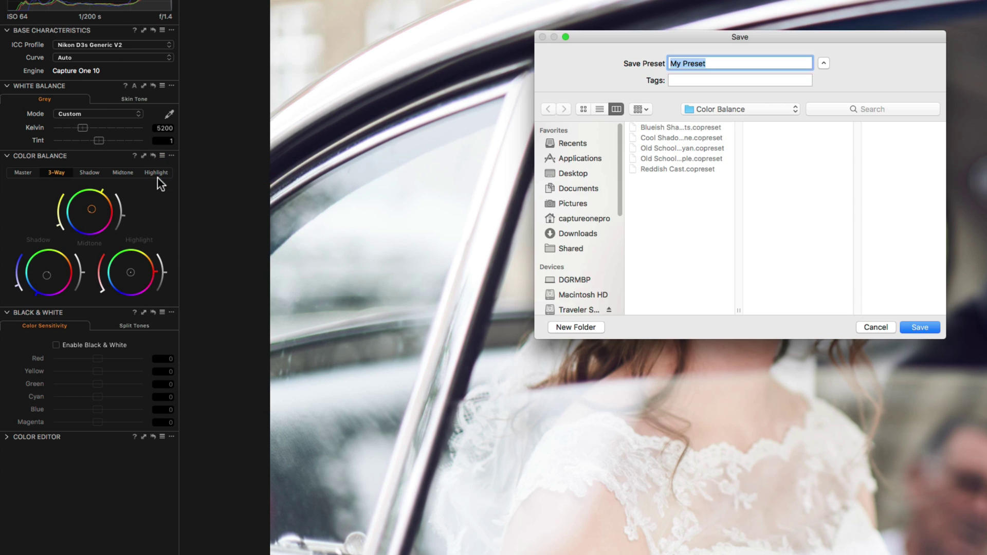
text(Cool Shadows Warm Midtones)
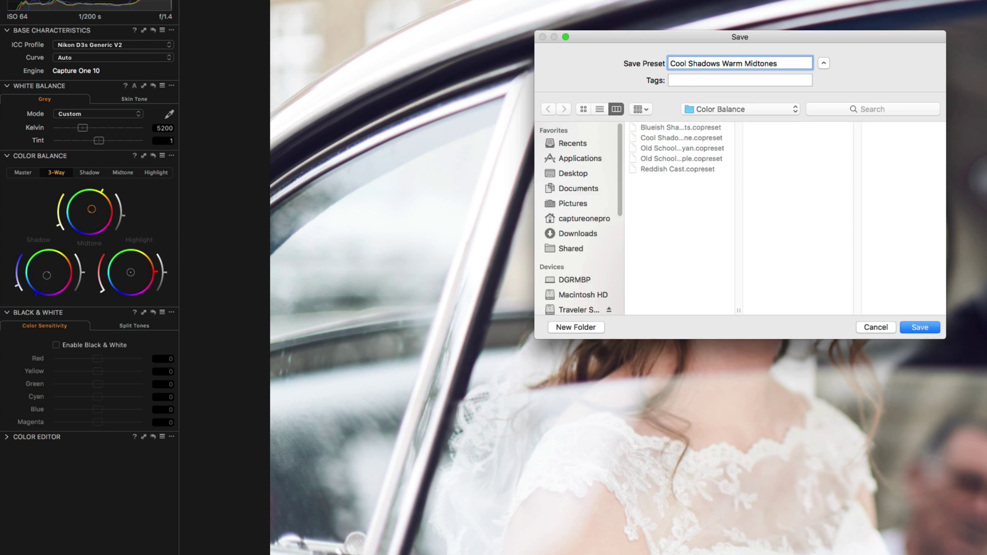
key(Return)
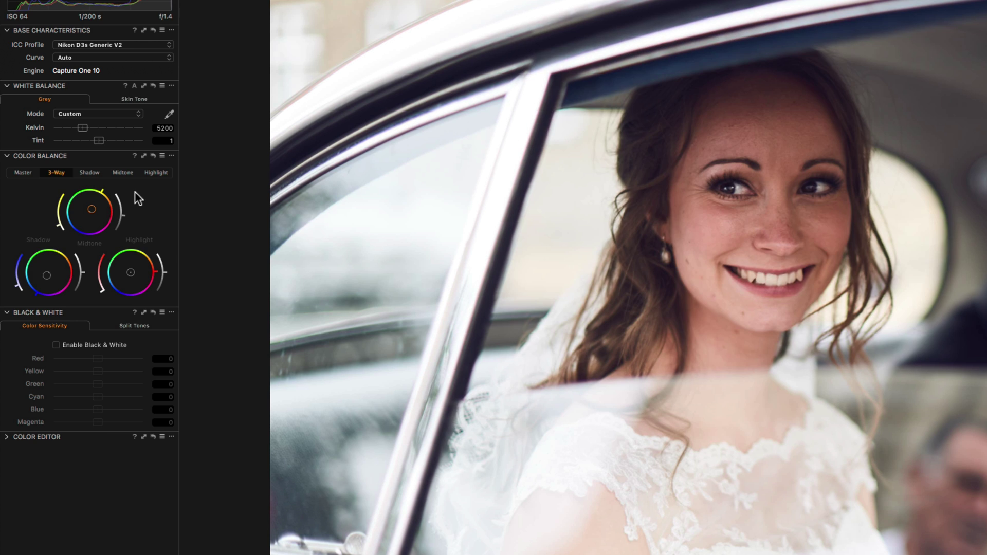
click(162, 156)
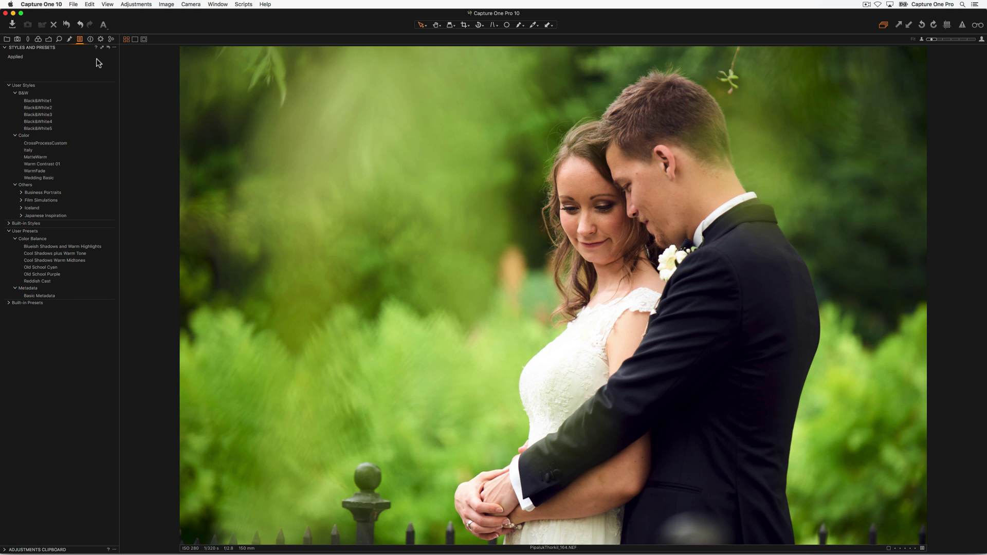
Step: Start a new style from the garden portrait, unchecking Exposure while keeping Contrast included
click(114, 48)
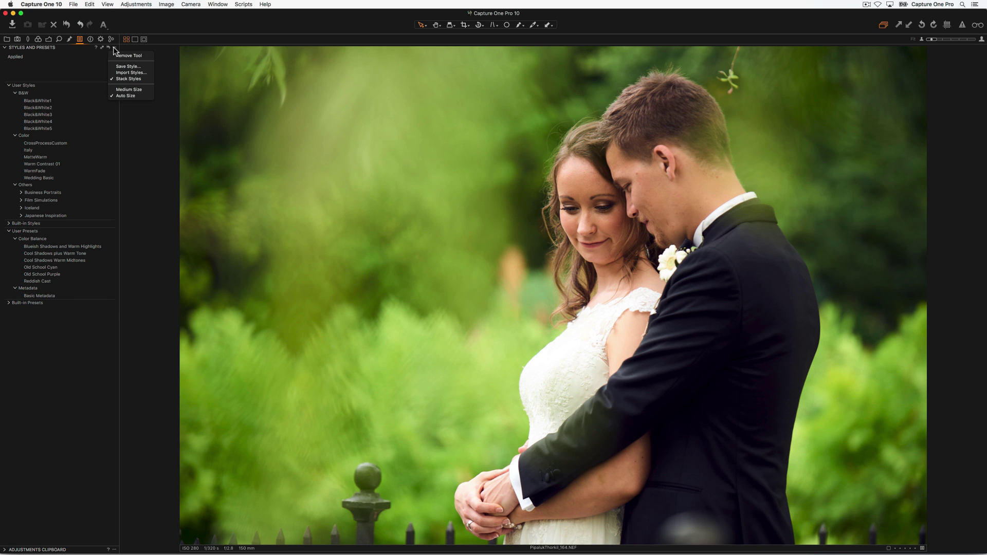
click(111, 67)
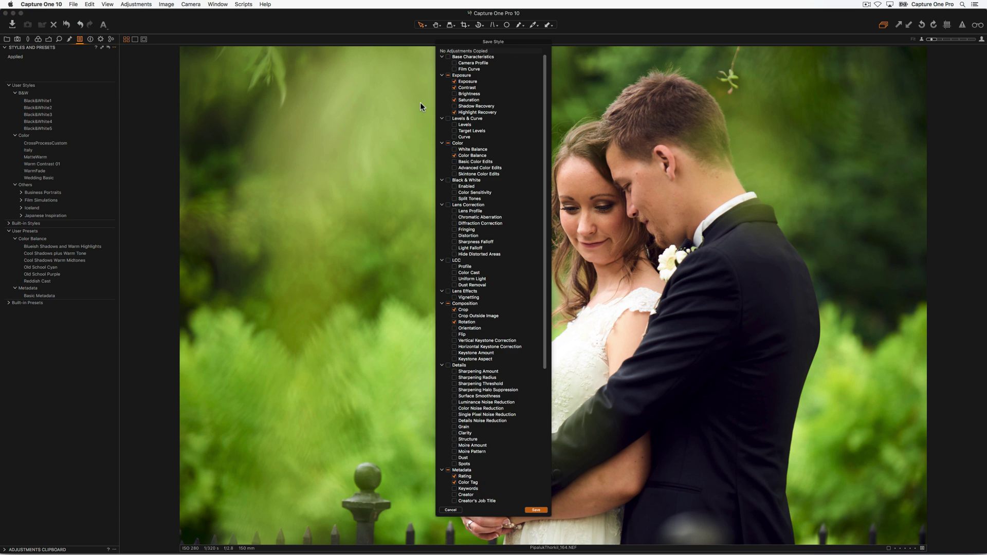
click(455, 88)
click(454, 81)
click(454, 88)
Step: Confirm the chosen adjustments and save them as the Color style 'Wedding Portrait'
click(535, 511)
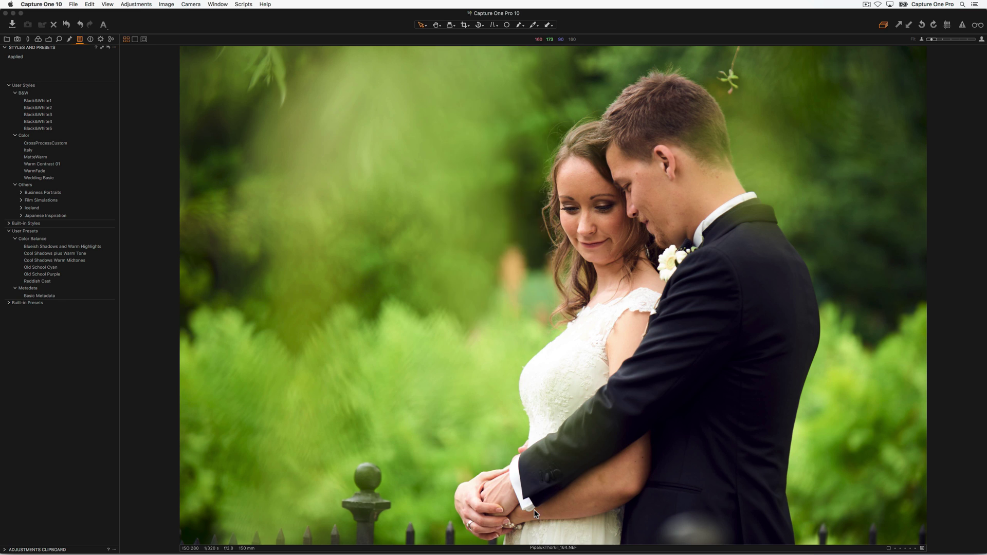
text(Wedding Warm)
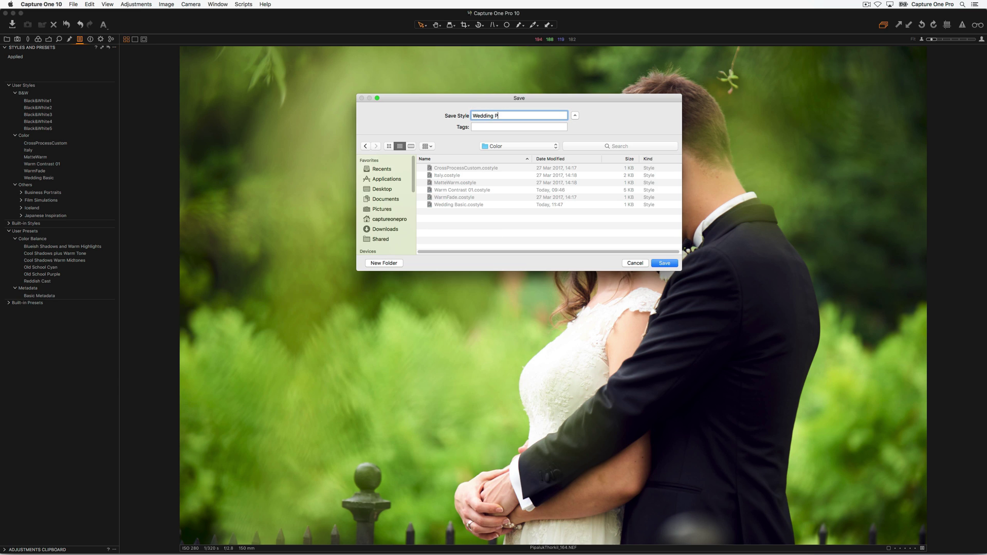
key(Return)
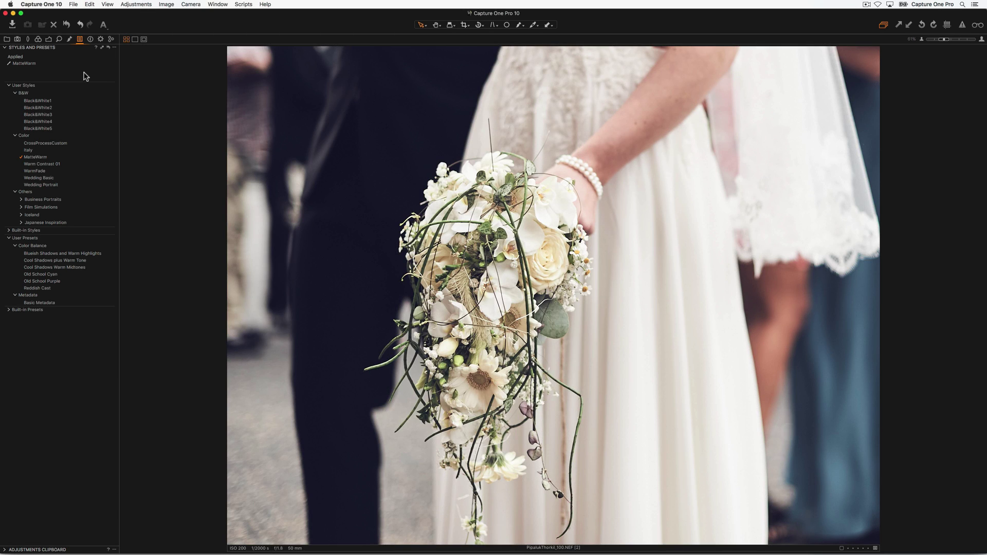
Step: Save the bouquet photo's adjustments as a style file named 'Wedding Style' on the Desktop
click(114, 47)
click(113, 66)
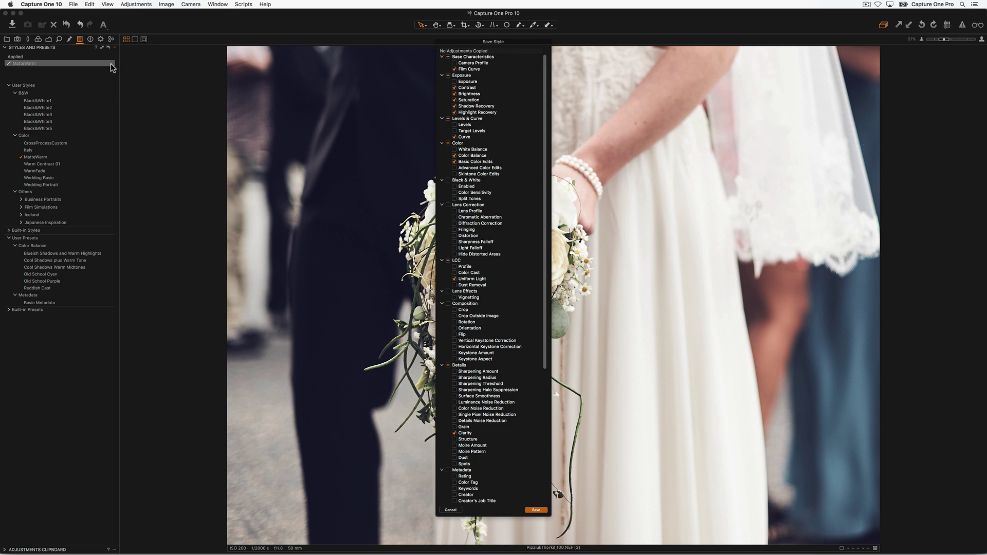
key(Return)
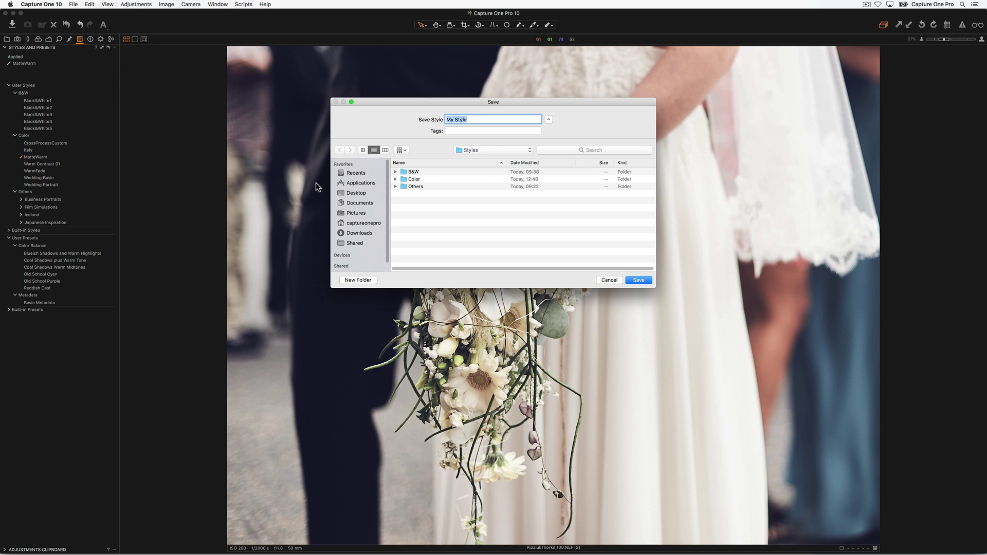
click(353, 193)
text(Wedding )
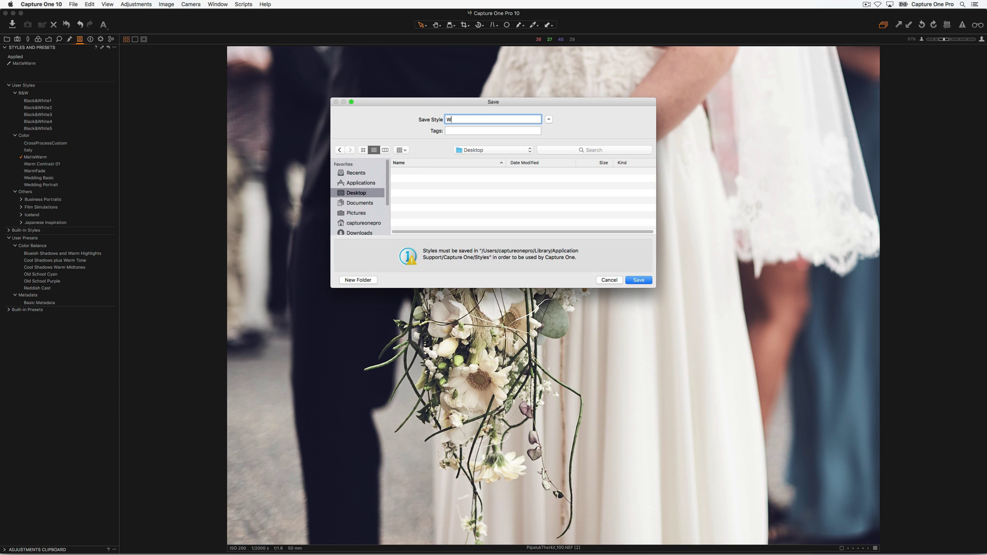
text(Style)
key(Return)
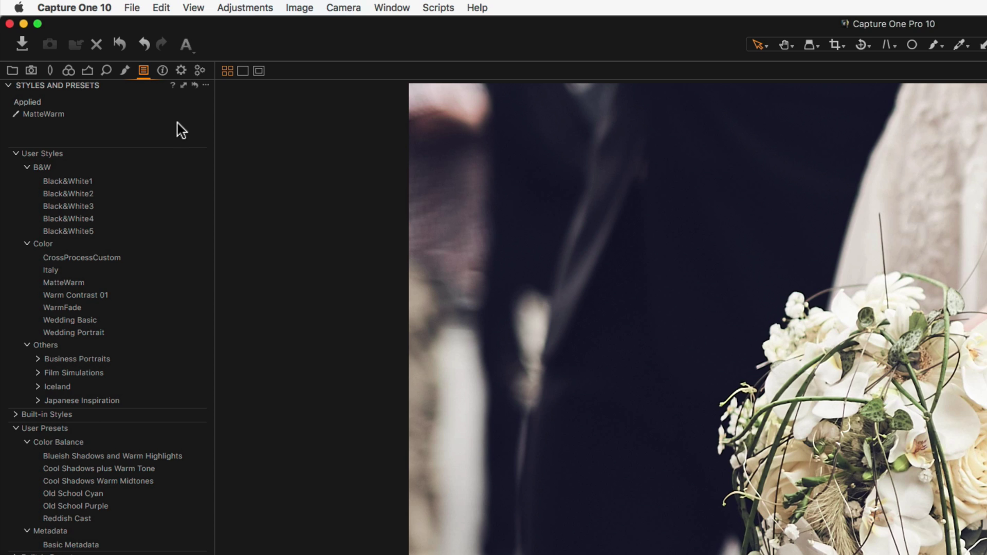
Step: Review the styles set under Next Capture Adjustments before importing
click(205, 85)
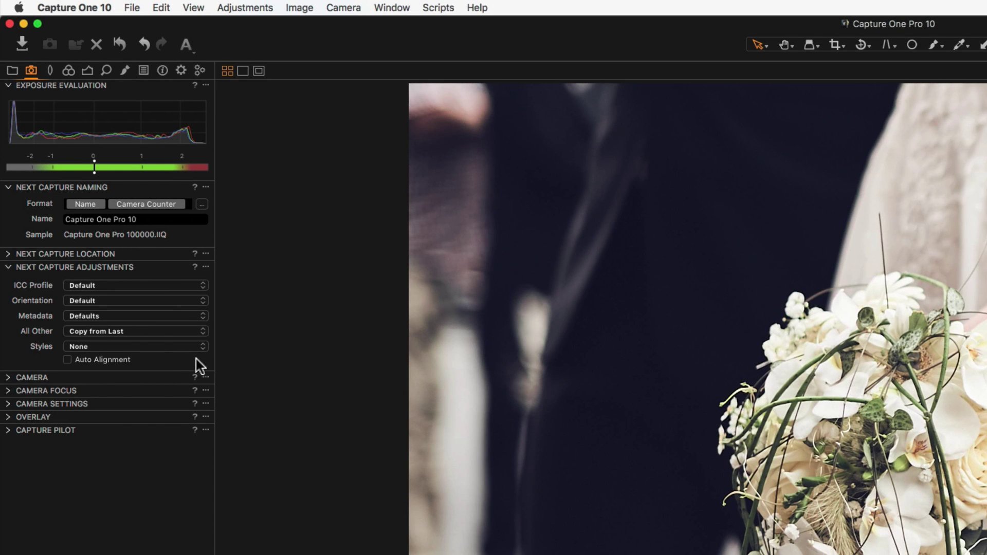
click(188, 347)
mouse_move(163, 387)
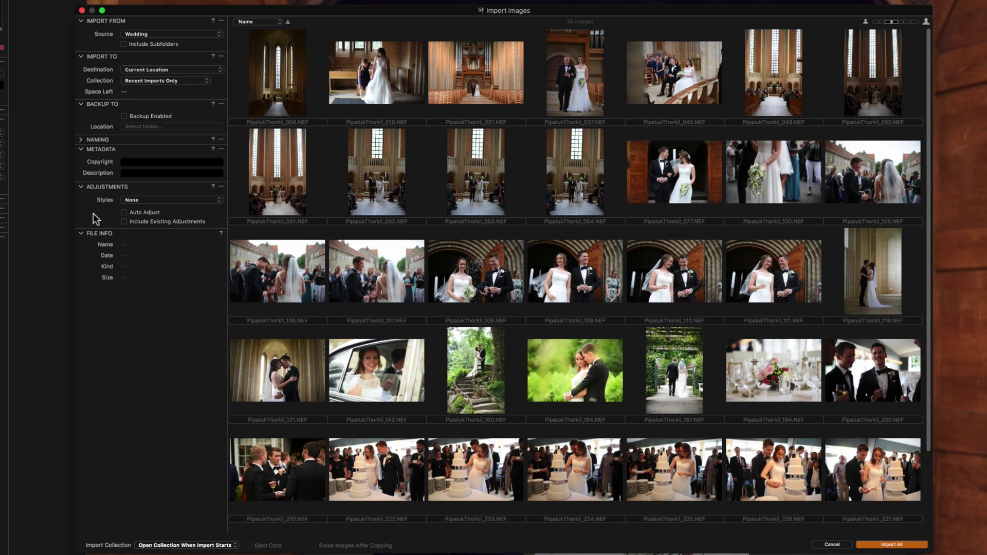
Step: Expand the import Styles dropdown to show the User Styles submenu (B&W, Color, Others)
click(159, 200)
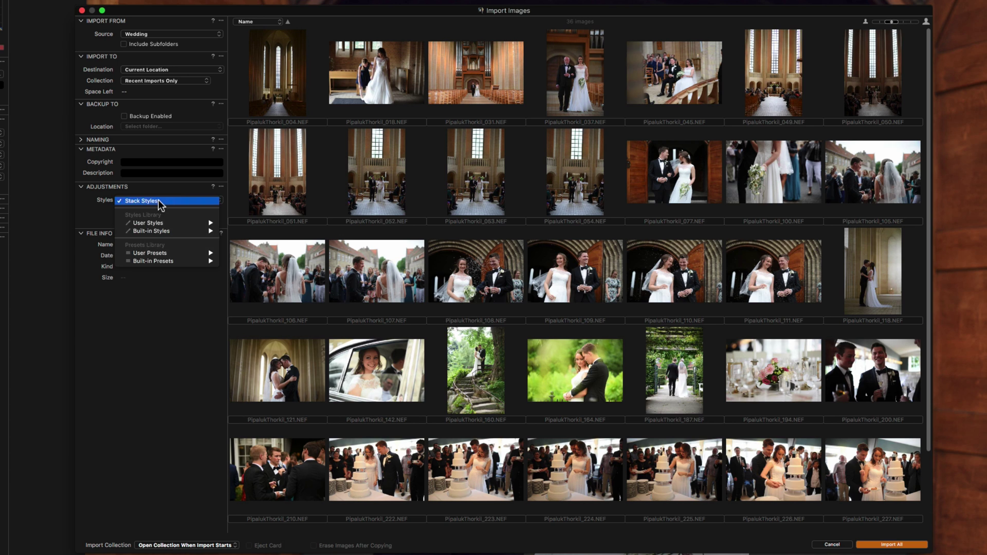
mouse_move(121, 223)
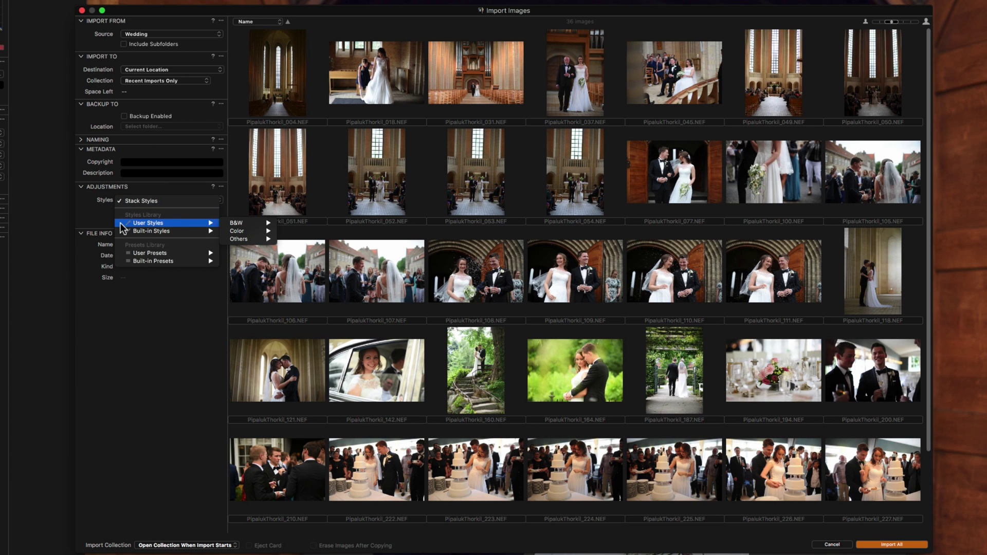